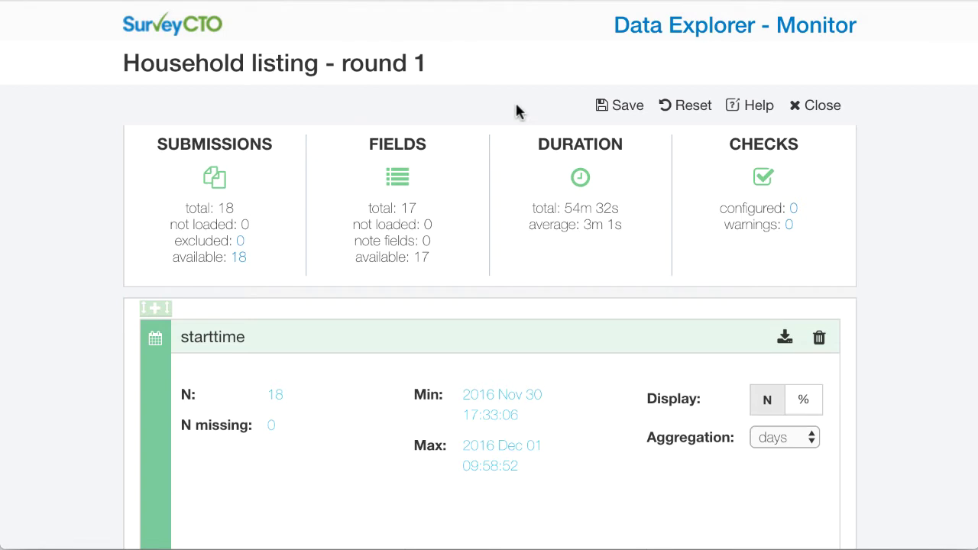
# At the bottom of the monitor, show the options for adding a field summary, relationship summary or group.
pyautogui.scroll(-20, 830, 372)
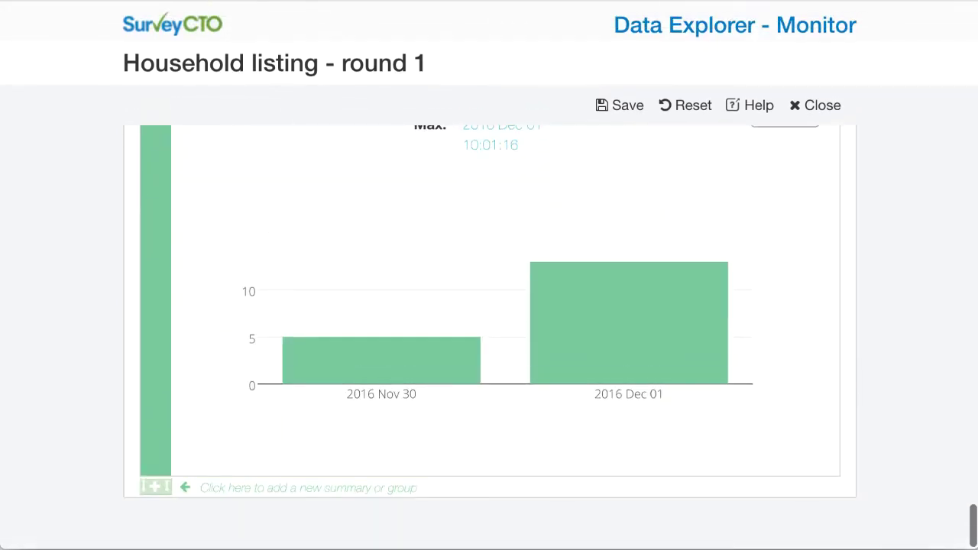
pyautogui.click(157, 486)
pyautogui.scroll(-1, 460, 476)
# Create a relationship summary of duration against starttime with the duration and starttime fields.
pyautogui.click(500, 451)
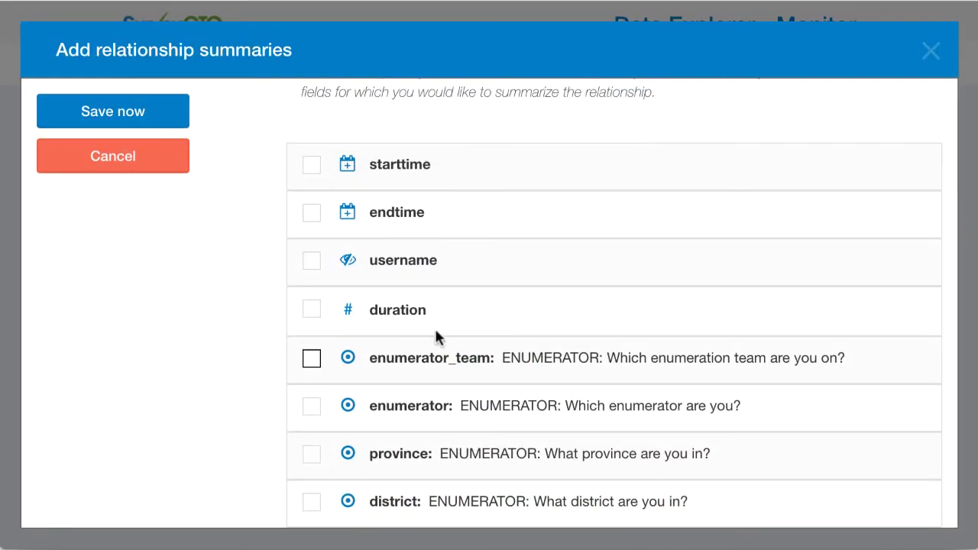
pyautogui.click(313, 309)
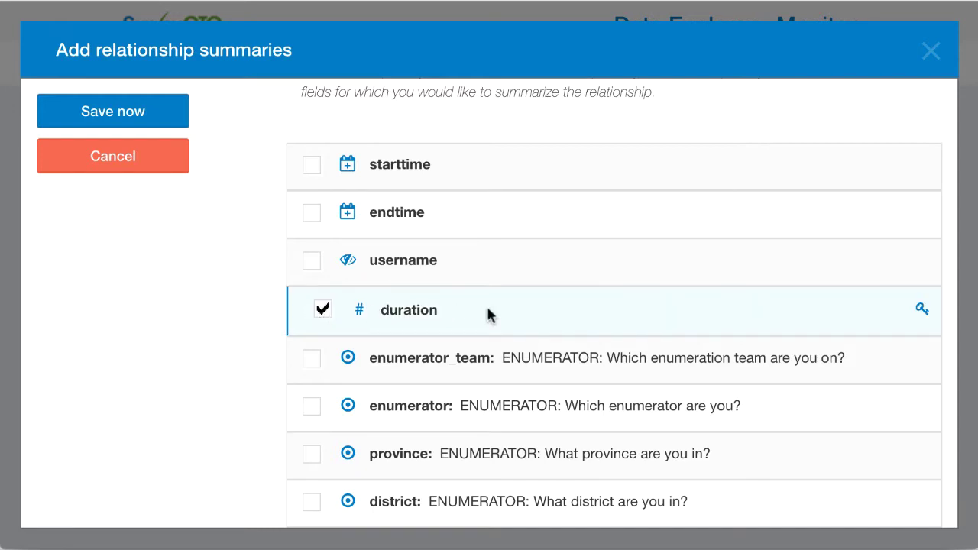
pyautogui.click(313, 166)
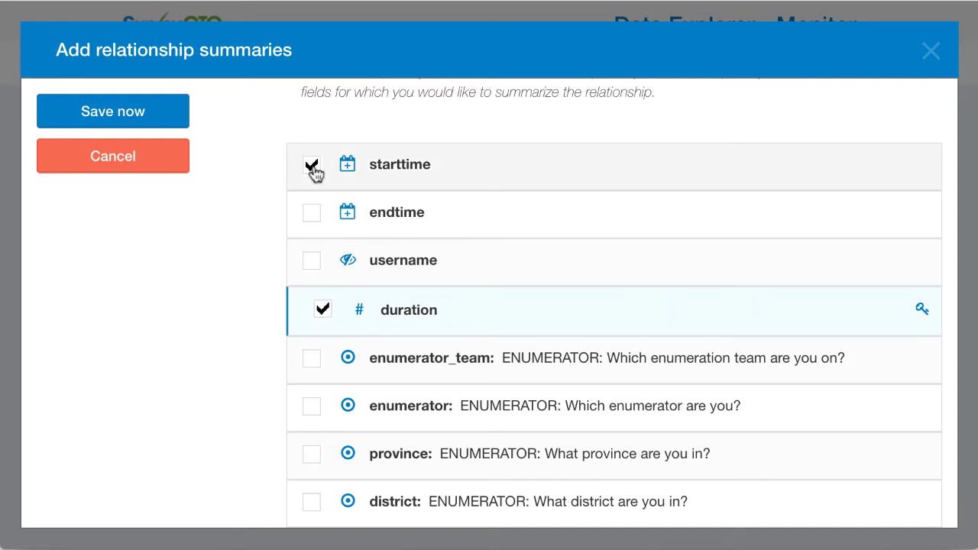
pyautogui.click(151, 121)
pyautogui.scroll(-5, 350, 279)
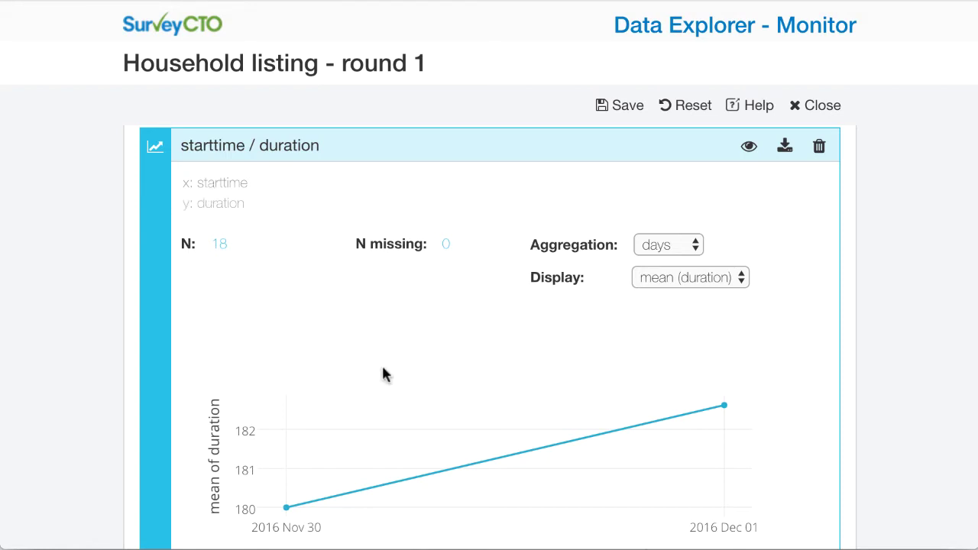
# Keep the starttime/duration chart's aggregation at days.
pyautogui.scroll(-1, 382, 375)
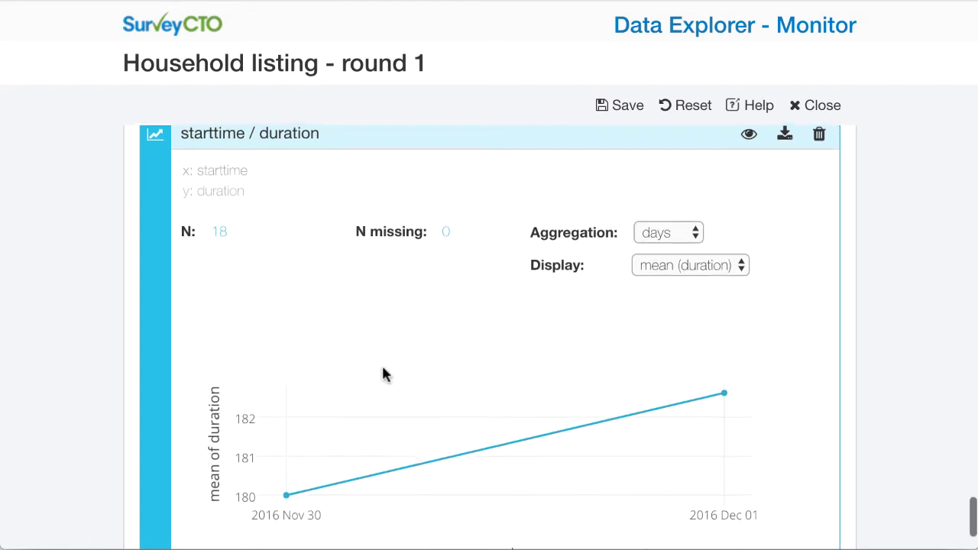
pyautogui.moveTo(291, 497)
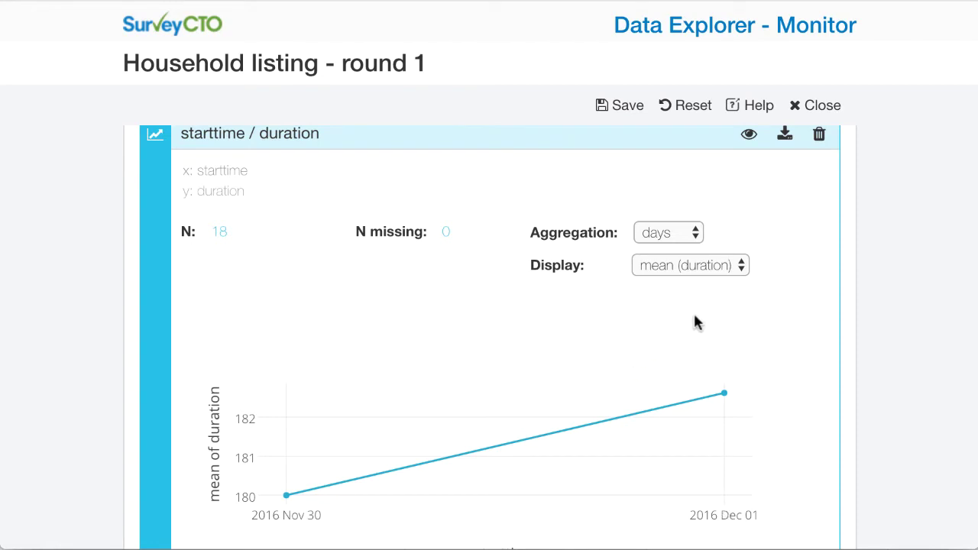
pyautogui.click(682, 236)
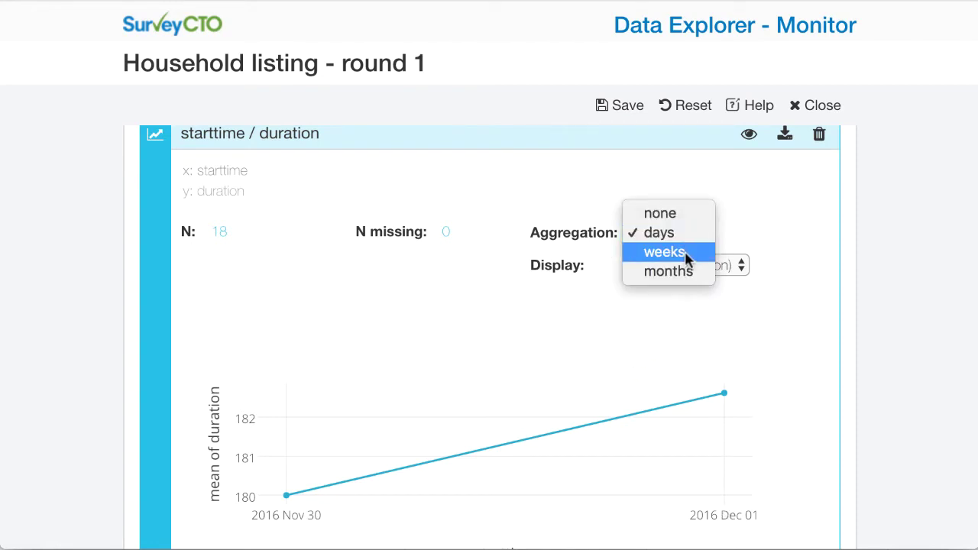
pyautogui.click(788, 197)
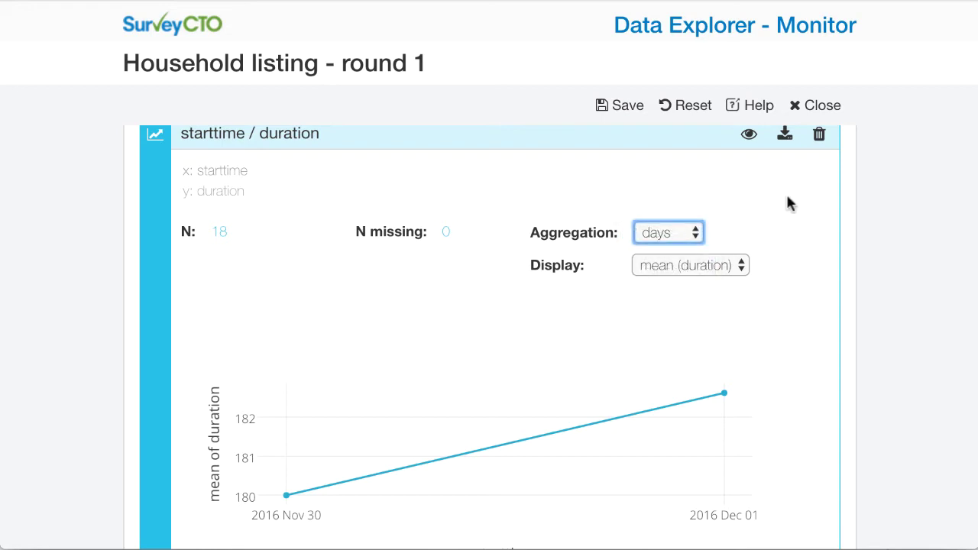
# Set the chart's display to max (duration), after briefly trying min (duration).
pyautogui.click(728, 266)
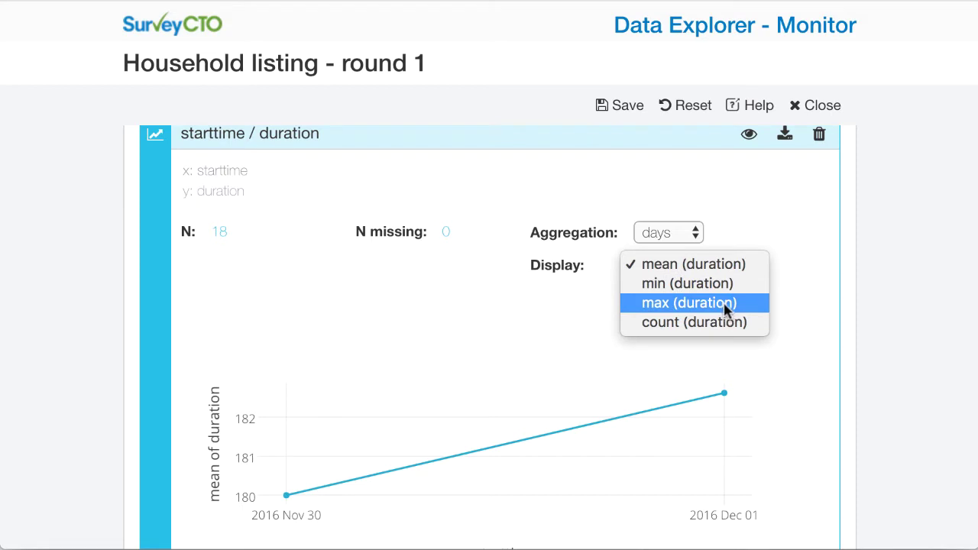
pyautogui.click(721, 284)
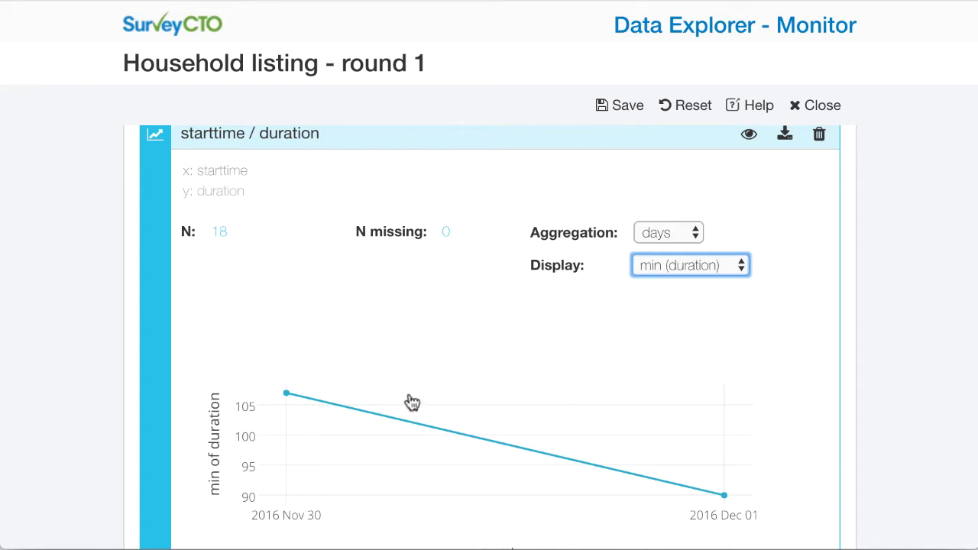
pyautogui.click(708, 272)
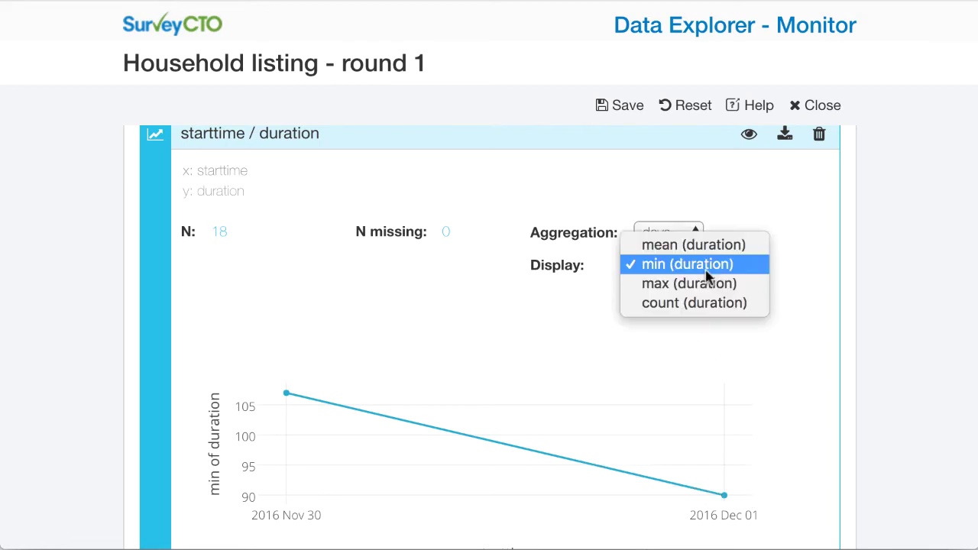
pyautogui.click(709, 284)
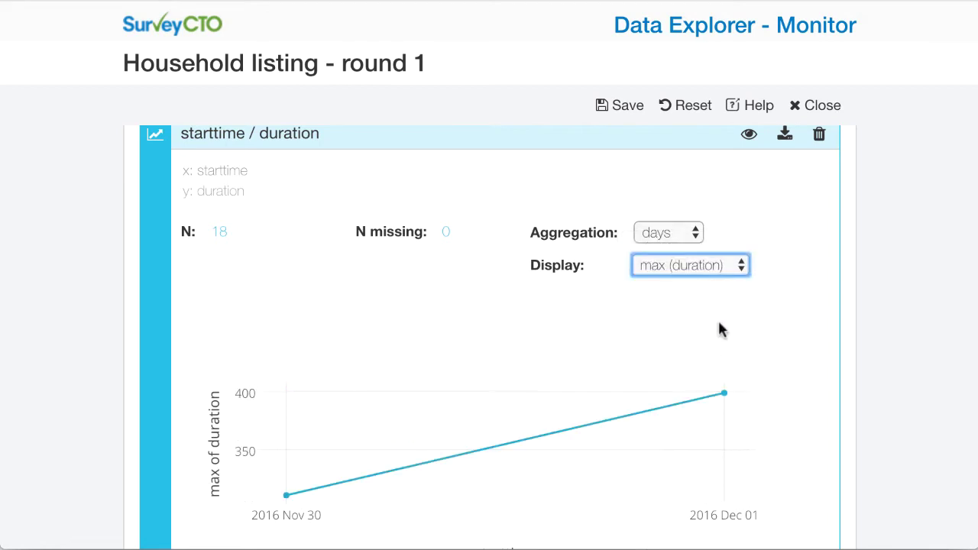
pyautogui.moveTo(725, 395)
pyautogui.click(749, 137)
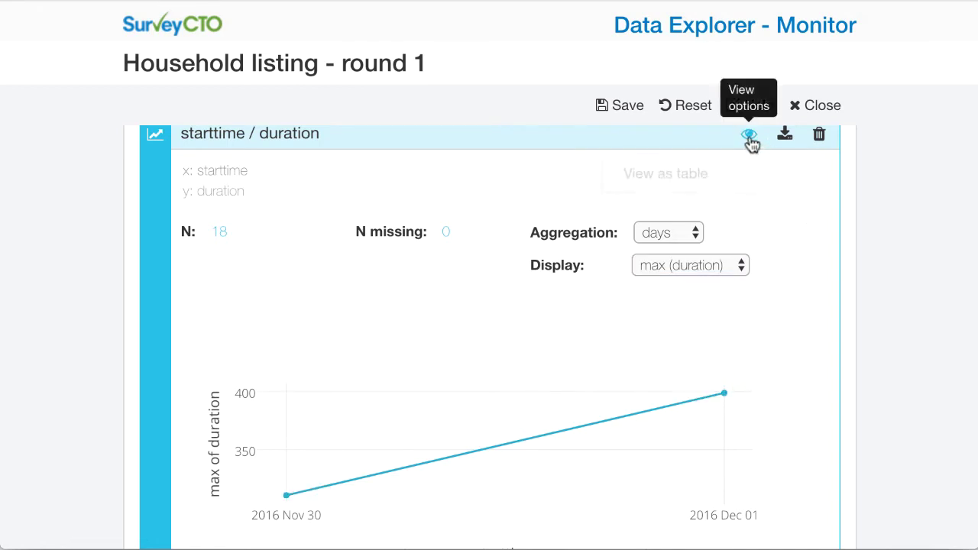
# View the starttime/duration summary as a table of mean (duration) per day, then show the add-summary options.
pyautogui.click(732, 171)
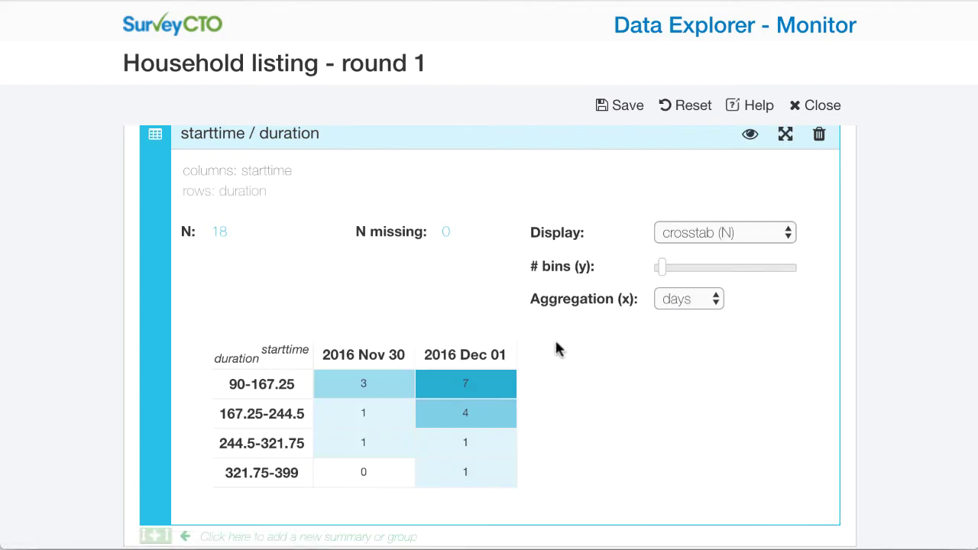
pyautogui.click(735, 243)
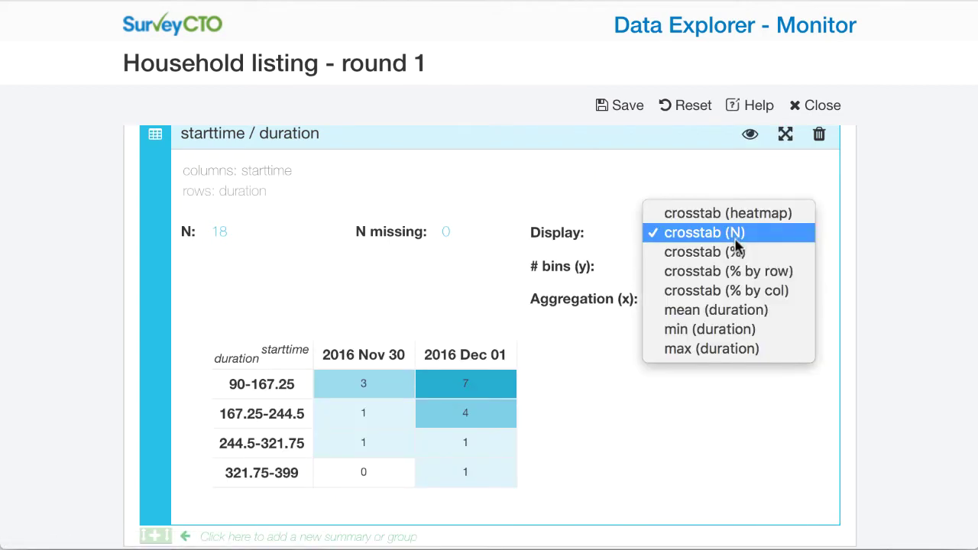
pyautogui.click(748, 310)
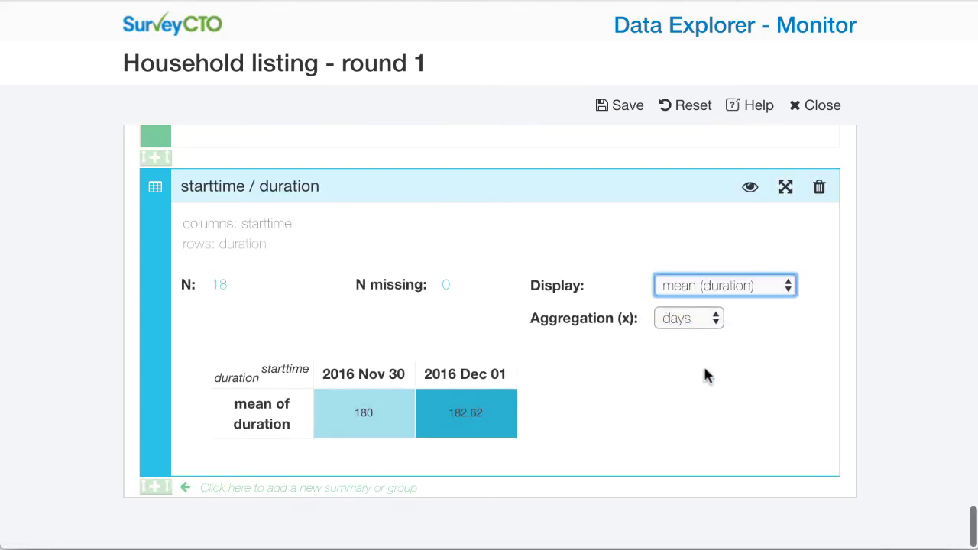
pyautogui.moveTo(471, 416)
pyautogui.click(156, 487)
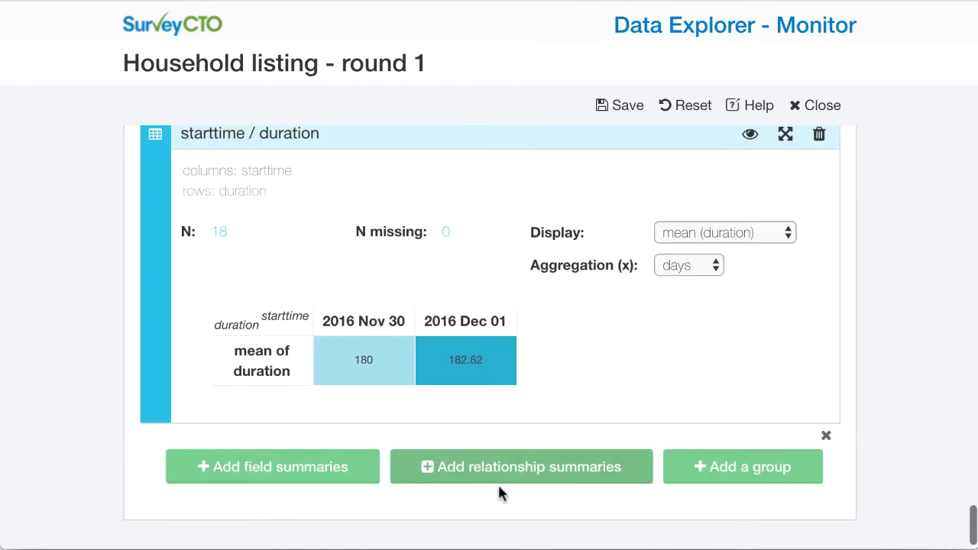
# Add relationship summaries for the gps_location, duration and enumerator fields.
pyautogui.click(491, 468)
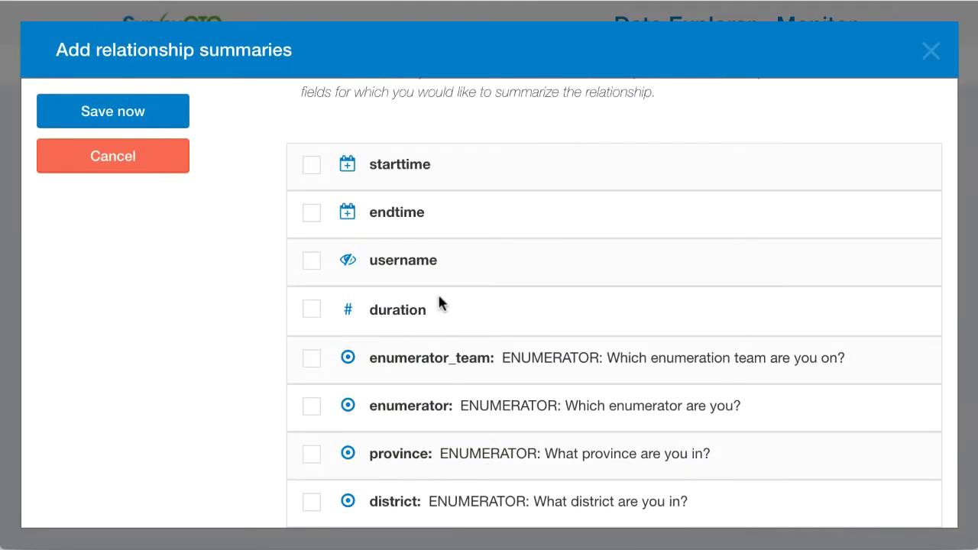
pyautogui.scroll(-3, 487, 316)
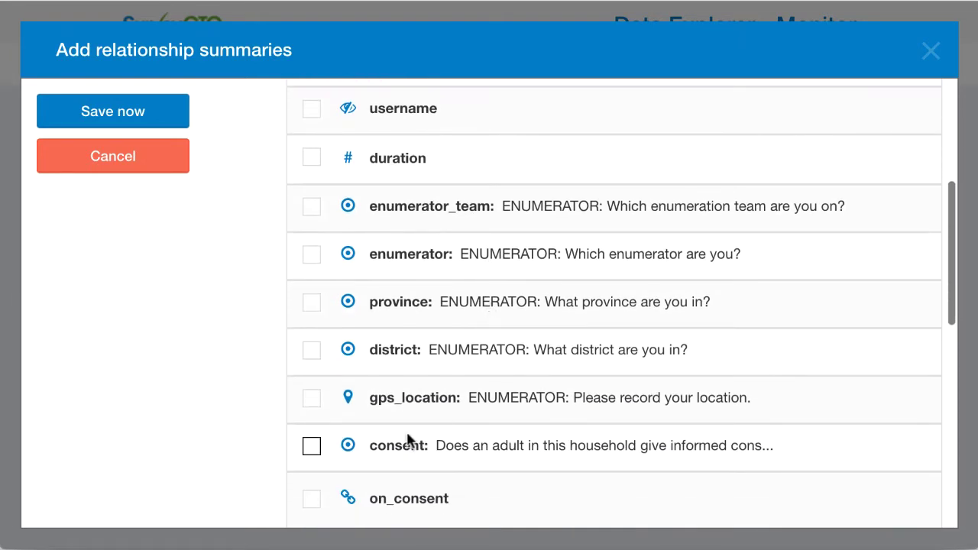
pyautogui.click(313, 401)
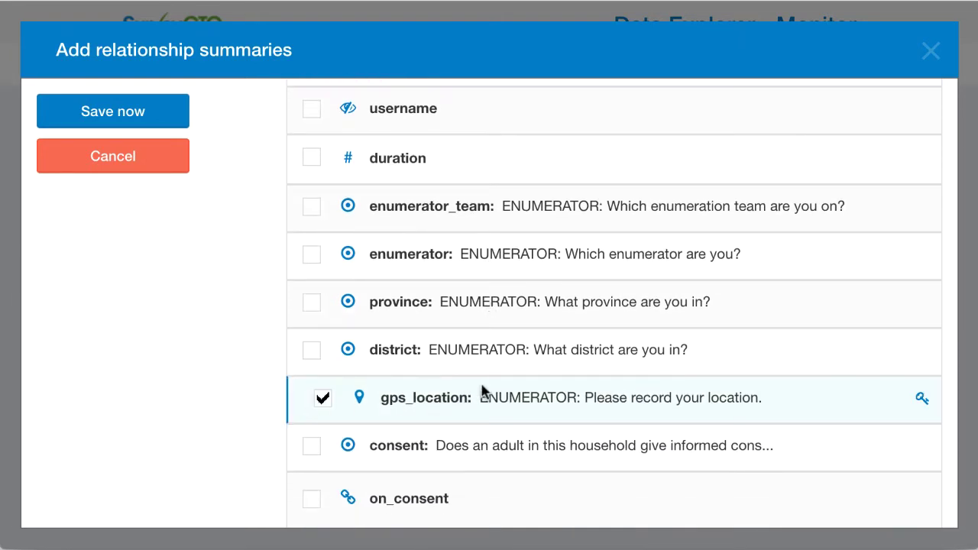
pyautogui.scroll(1, 456, 294)
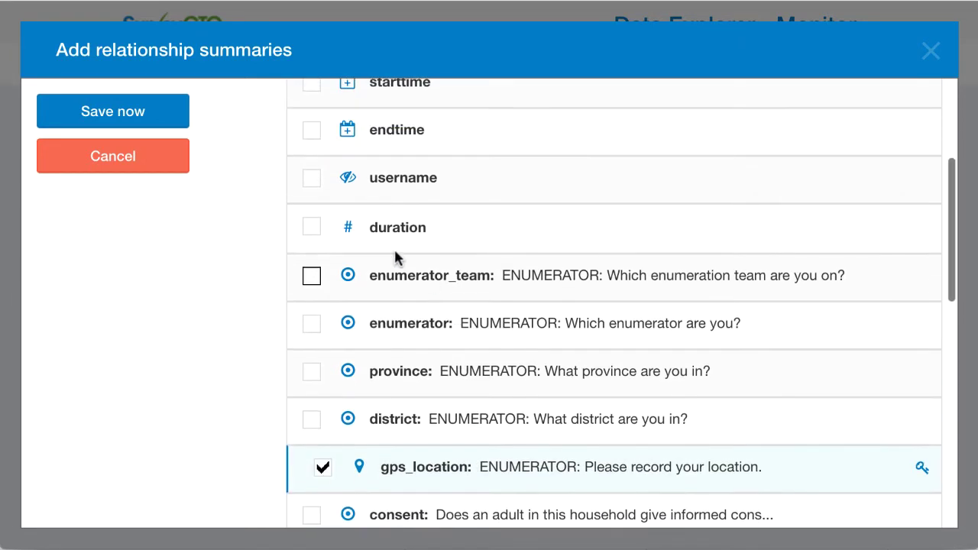
pyautogui.click(311, 227)
pyautogui.scroll(1, 459, 229)
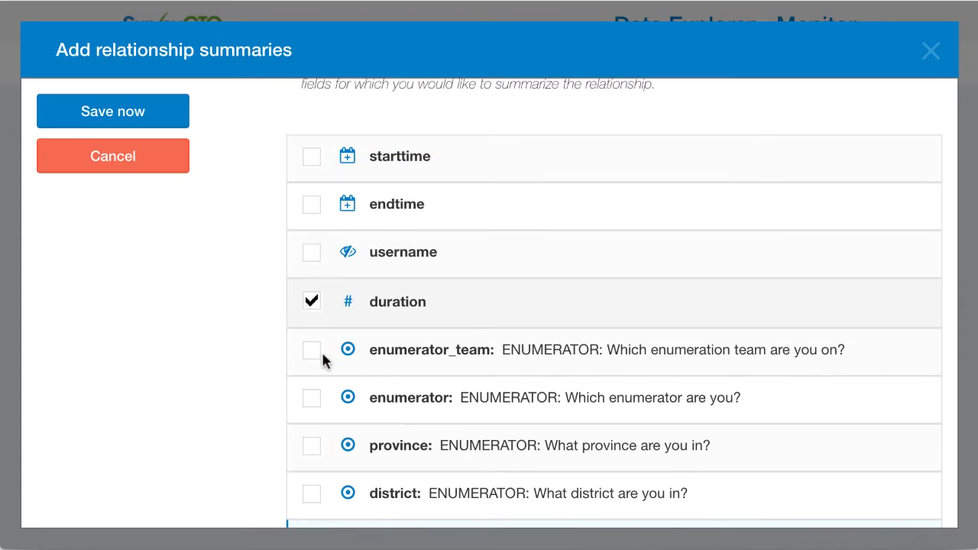
pyautogui.click(314, 399)
pyautogui.click(162, 125)
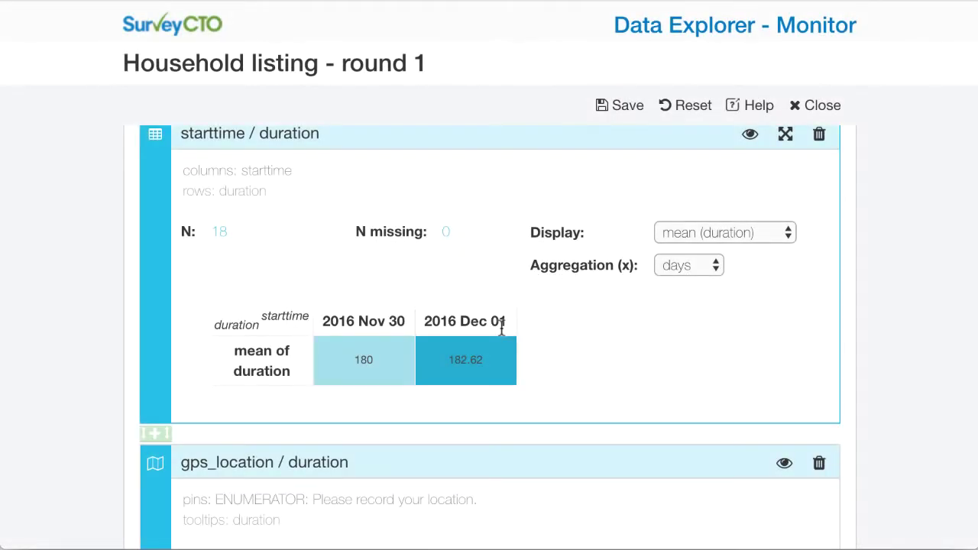
# Zoom the gps_location / duration map into the cluster of 8 and read the pins' duration values.
pyautogui.scroll(-3, 572, 388)
pyautogui.scroll(-3, 573, 388)
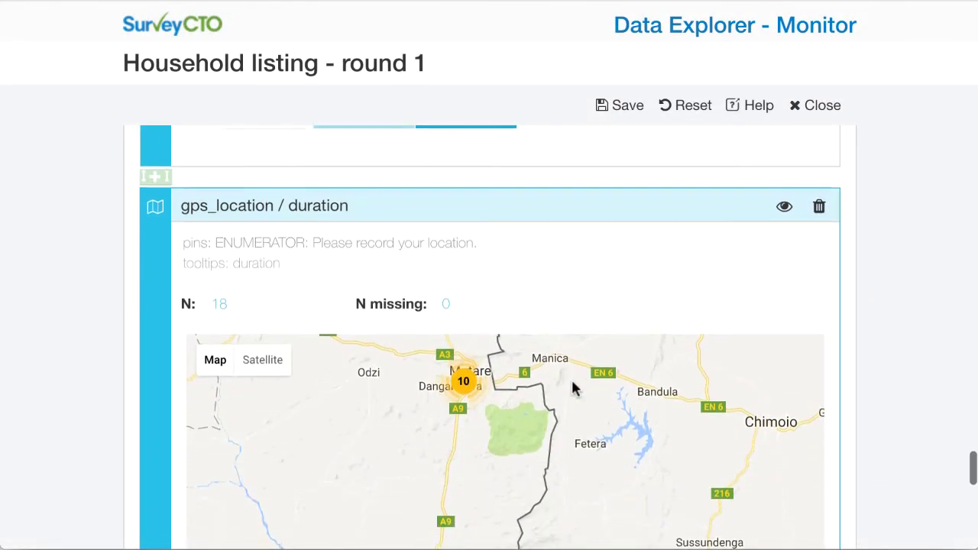
pyautogui.scroll(-2, 573, 382)
pyautogui.scroll(-2, 573, 382)
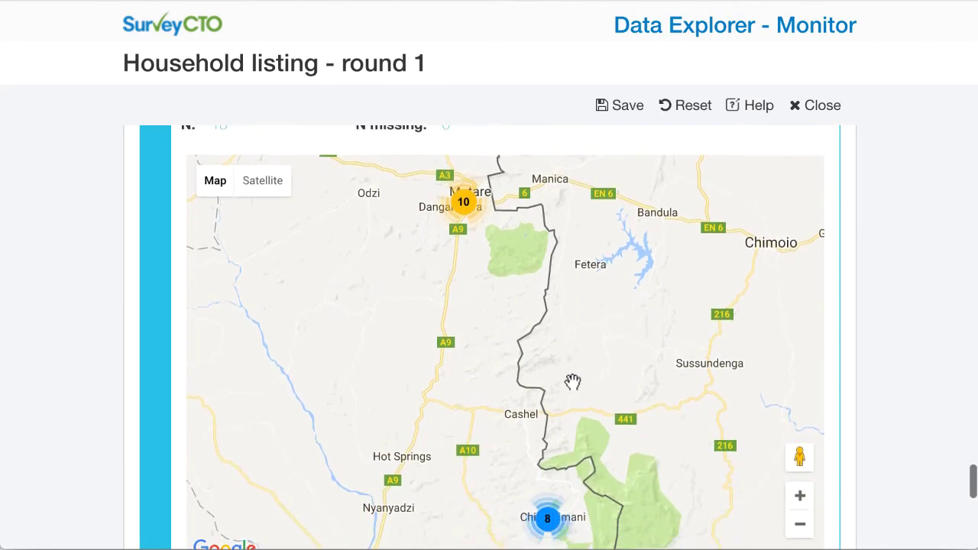
pyautogui.click(553, 472)
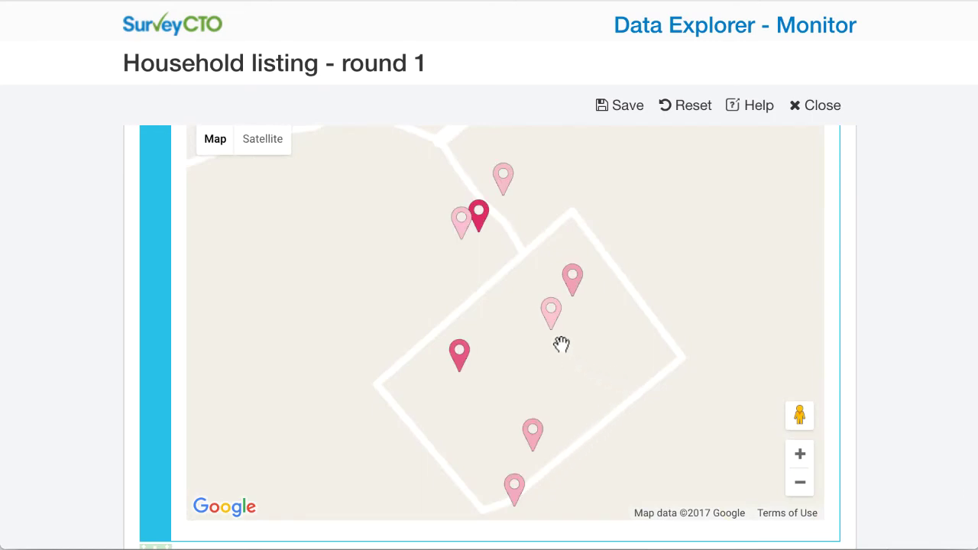
pyautogui.moveTo(556, 327)
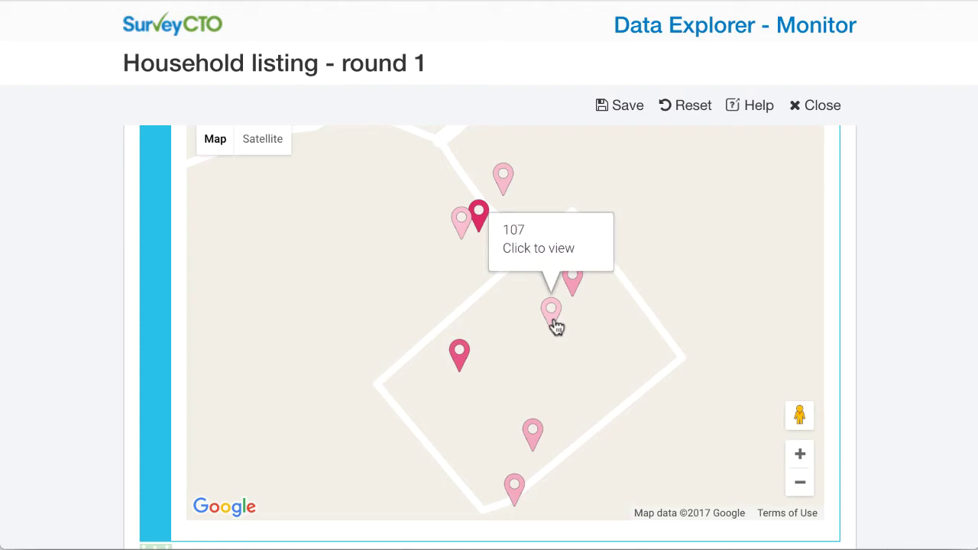
pyautogui.moveTo(463, 365)
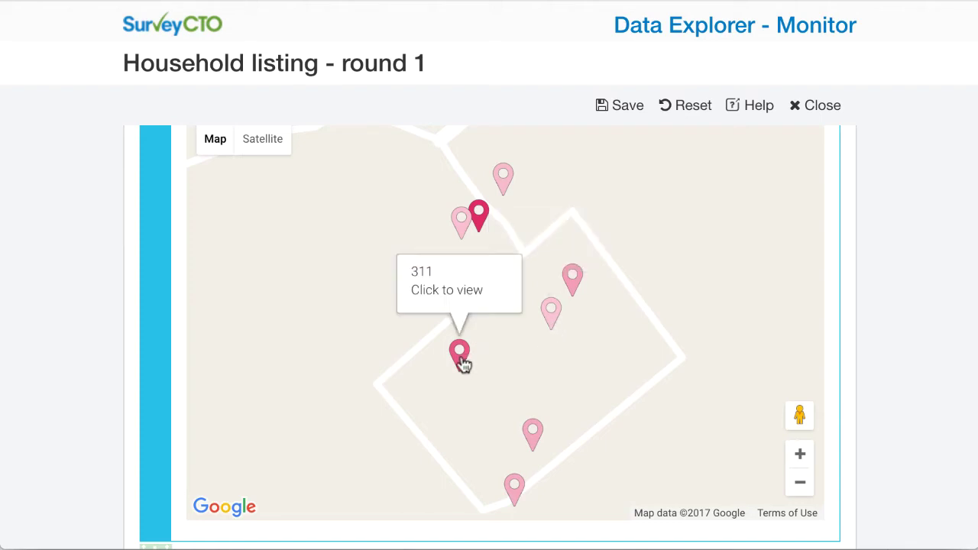
pyautogui.moveTo(479, 220)
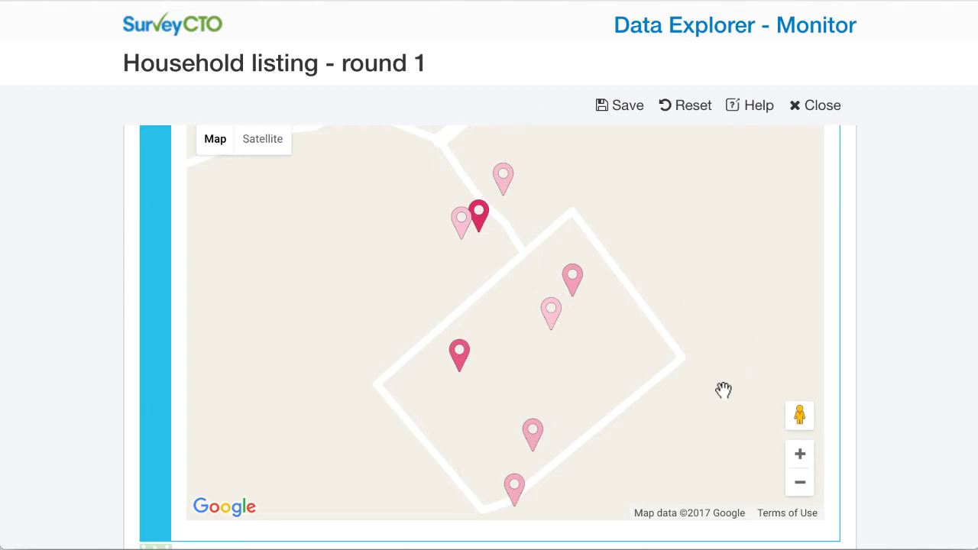
pyautogui.scroll(-5, 646, 460)
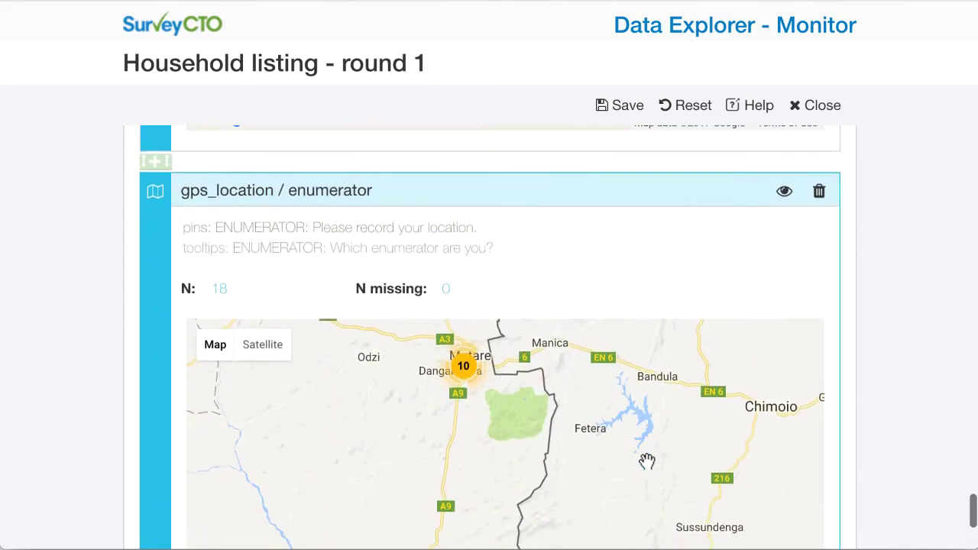
# Zoom the gps_location / enumerator map into its cluster of 8 and inspect the colored pins.
pyautogui.scroll(-1, 647, 460)
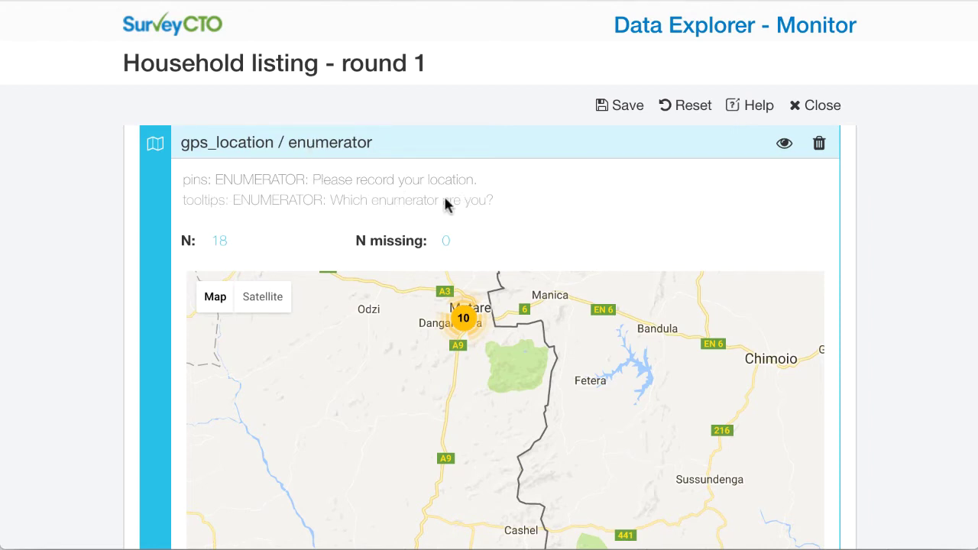
pyautogui.scroll(-2, 683, 364)
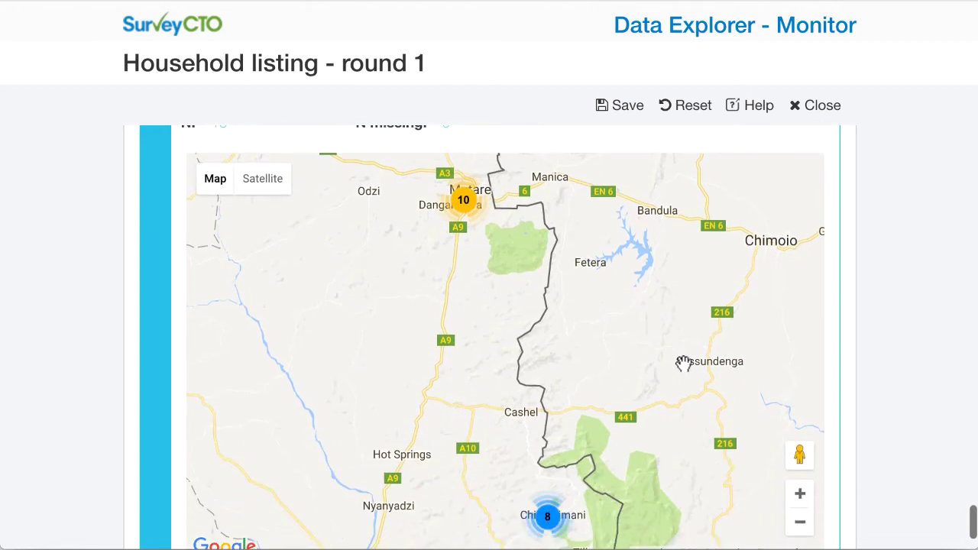
pyautogui.scroll(-2, 684, 362)
pyautogui.click(541, 413)
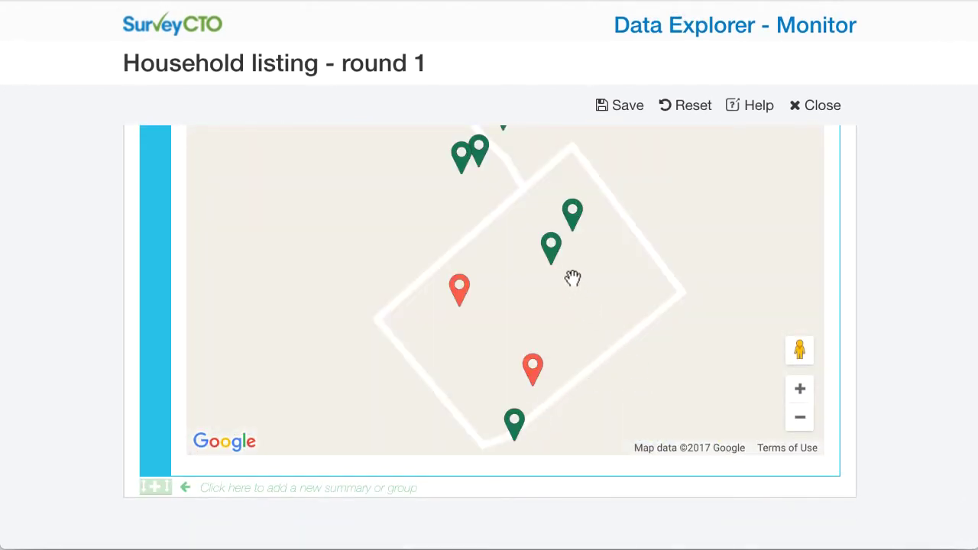
pyautogui.moveTo(556, 257)
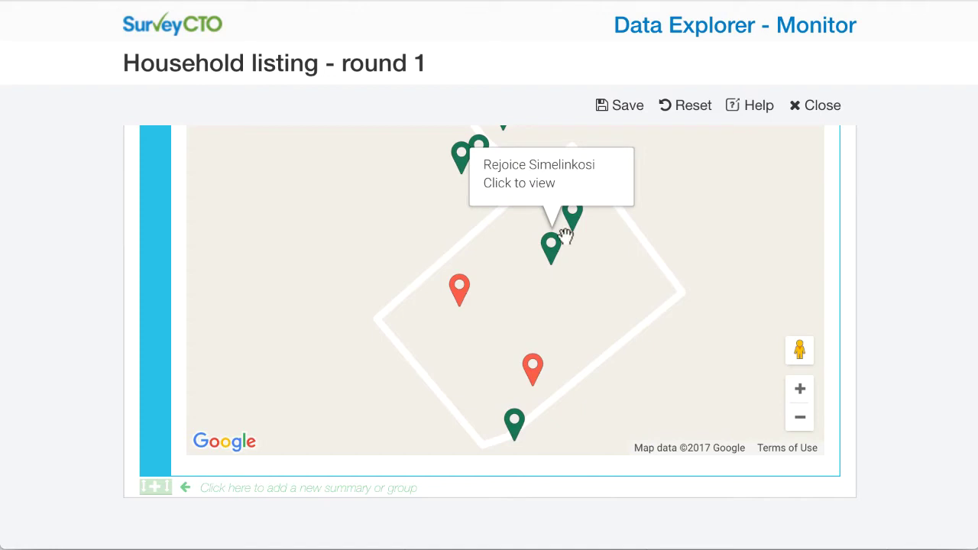
pyautogui.moveTo(456, 305)
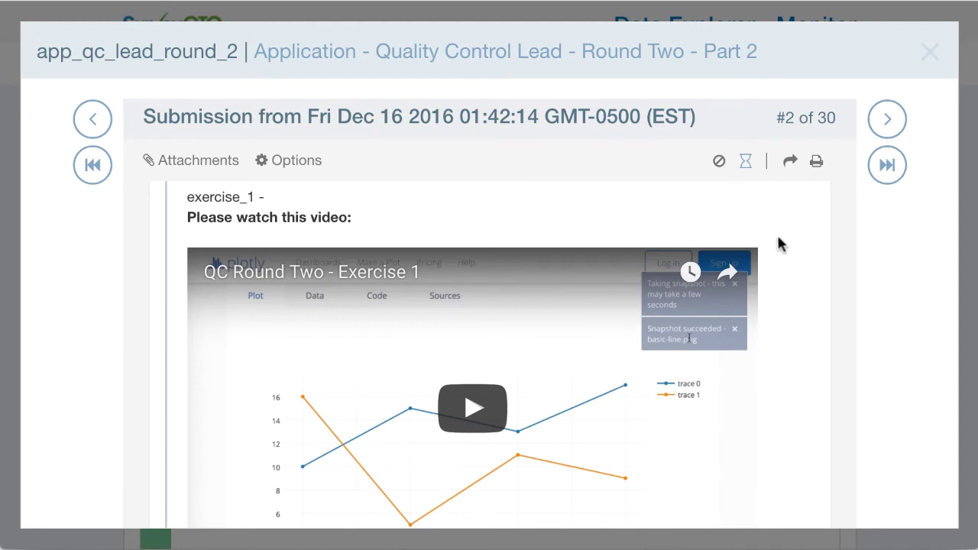
# Check the text_audit CSV under Attachments, then overlay the text-audit info on submission #2.
pyautogui.click(211, 162)
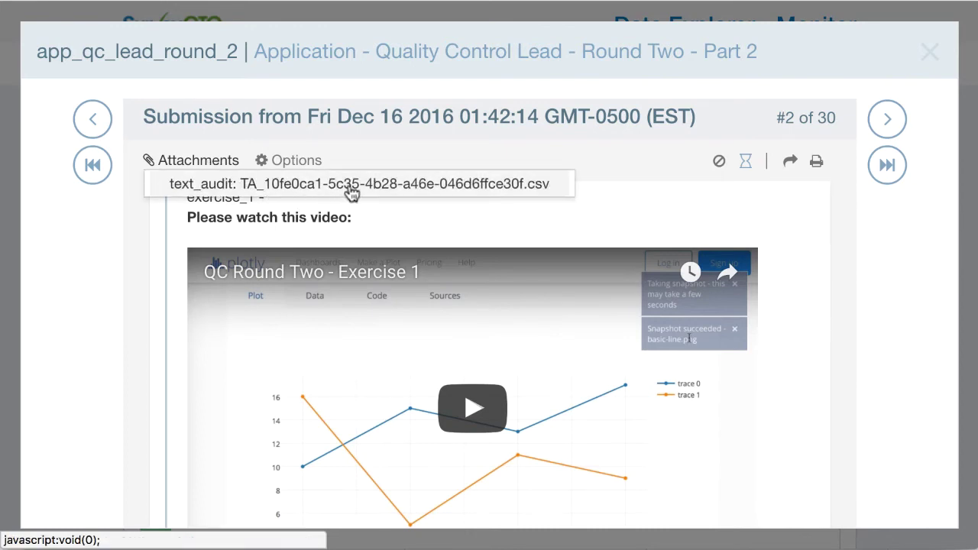
pyautogui.click(621, 178)
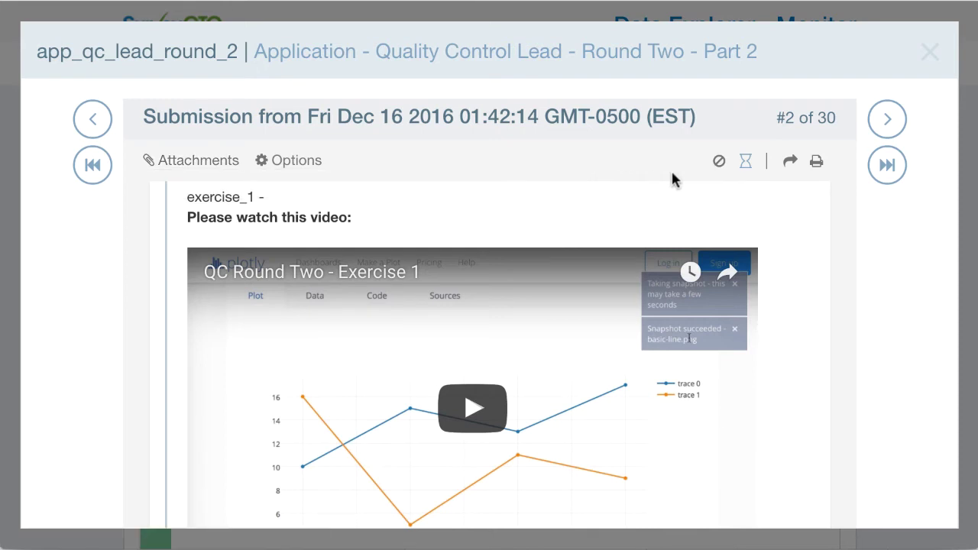
pyautogui.click(746, 169)
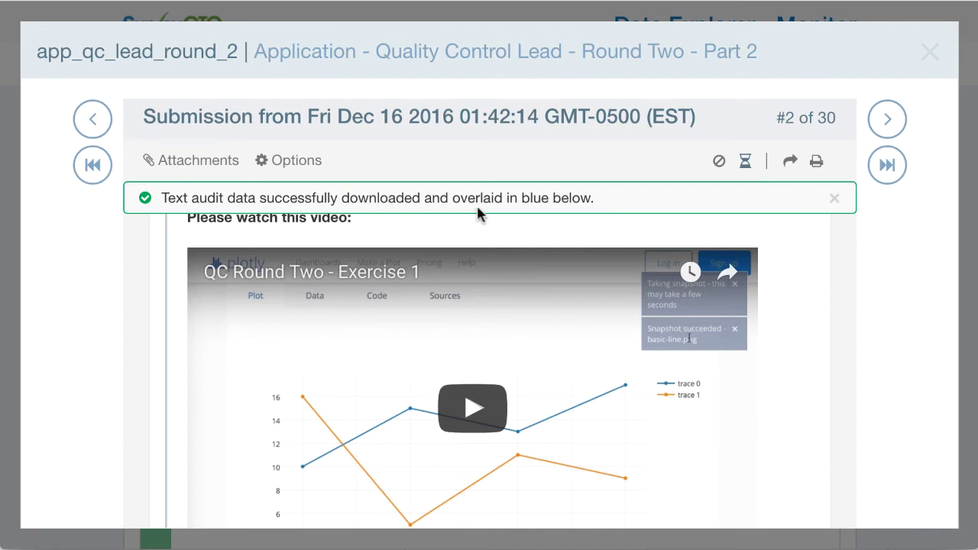
pyautogui.click(833, 199)
pyautogui.scroll(-4, 782, 321)
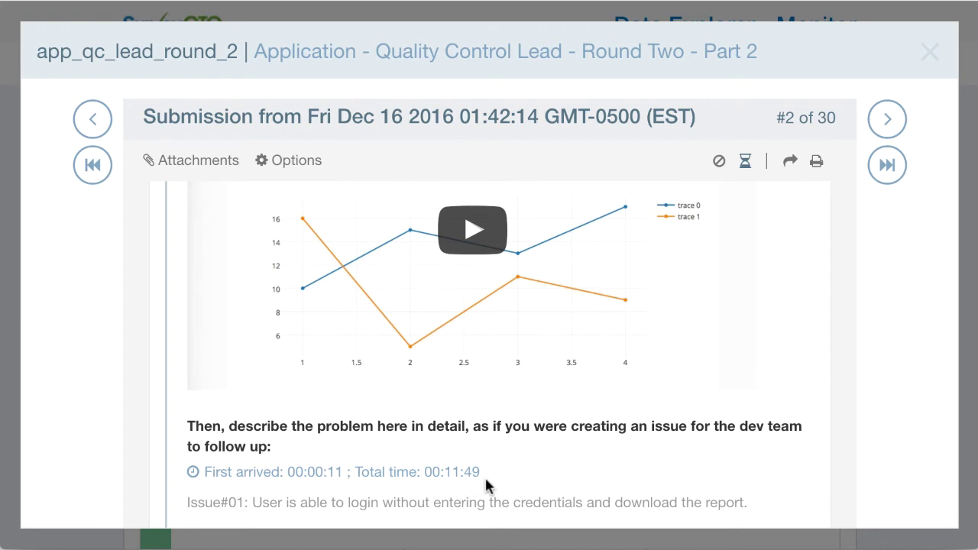
pyautogui.scroll(-20, 486, 482)
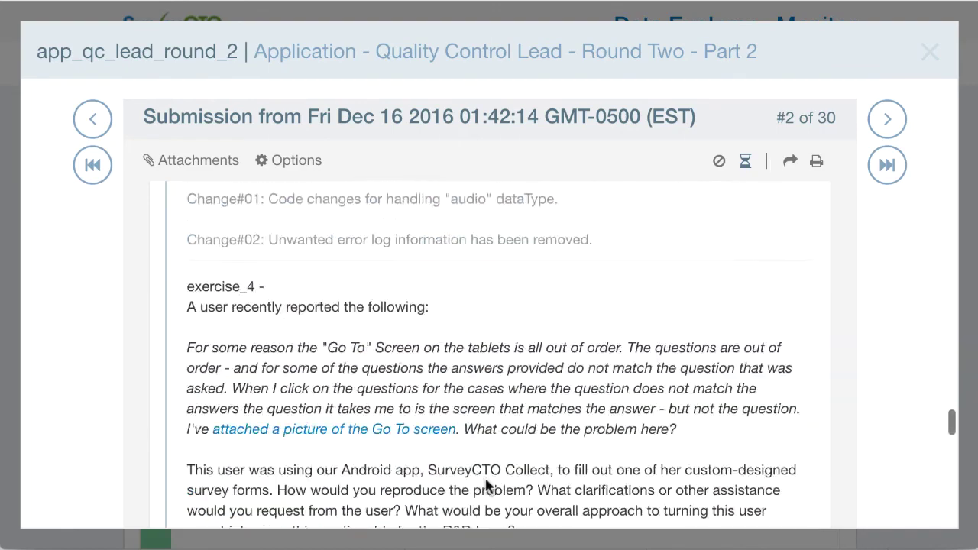
pyautogui.scroll(5, 485, 476)
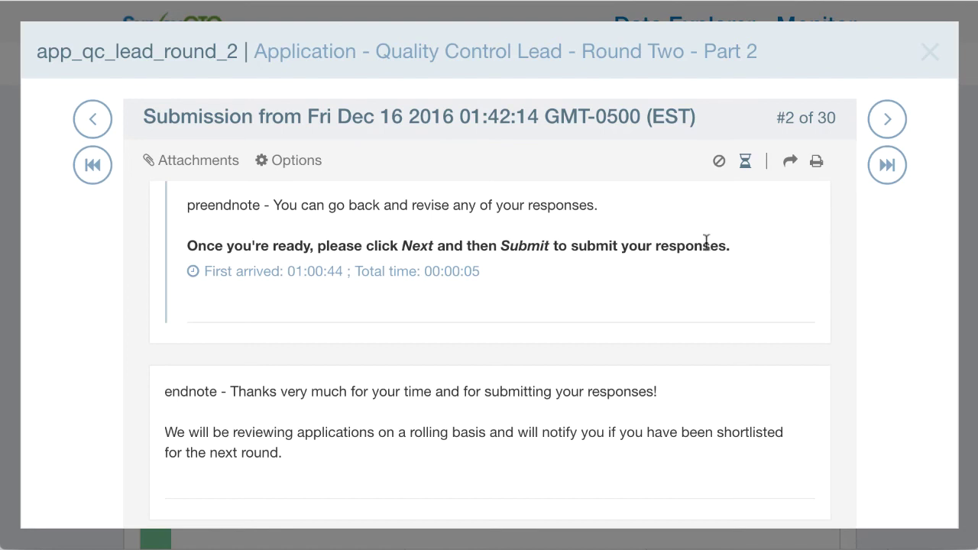
# Copy the submission's direct URL and load it in a new browser tab.
pyautogui.click(790, 164)
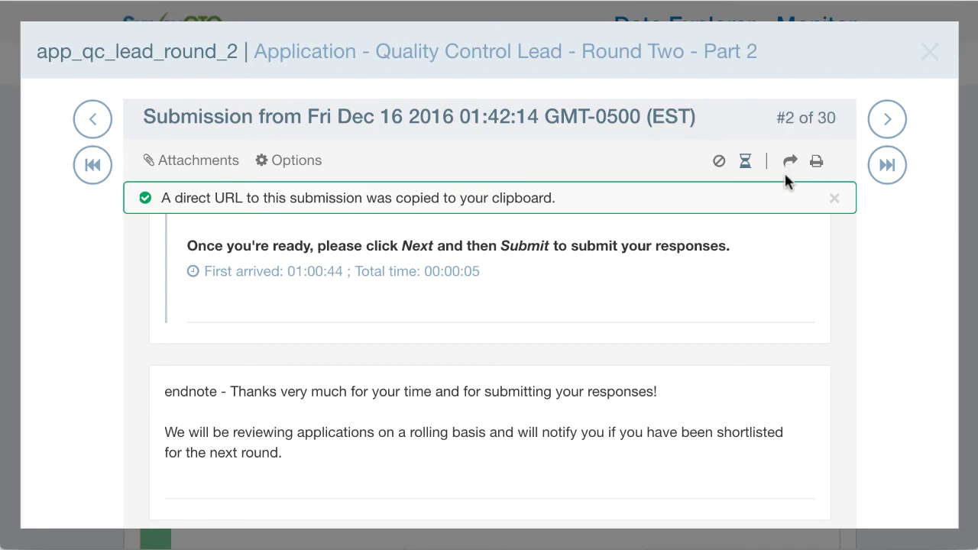
pyautogui.click(835, 200)
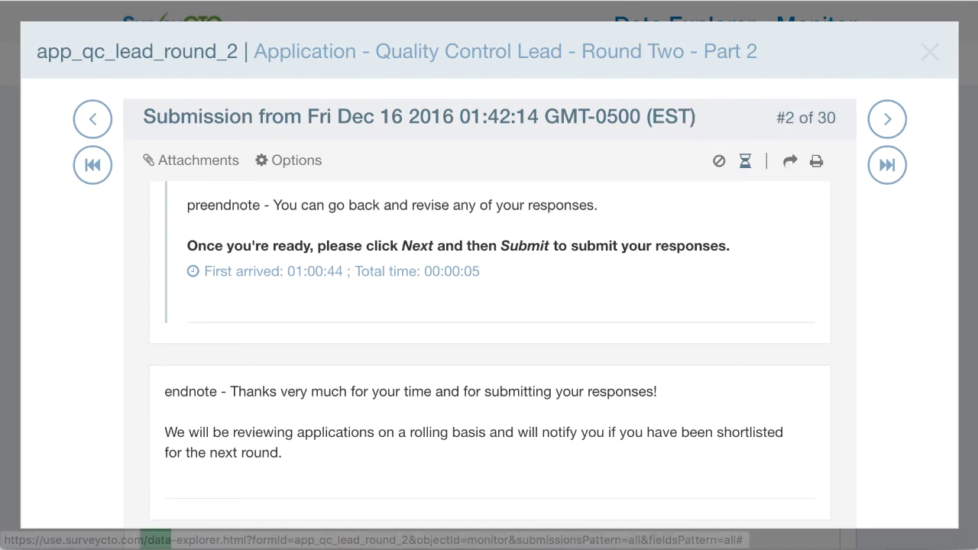
pyautogui.press('super+v')
pyautogui.press('Return')
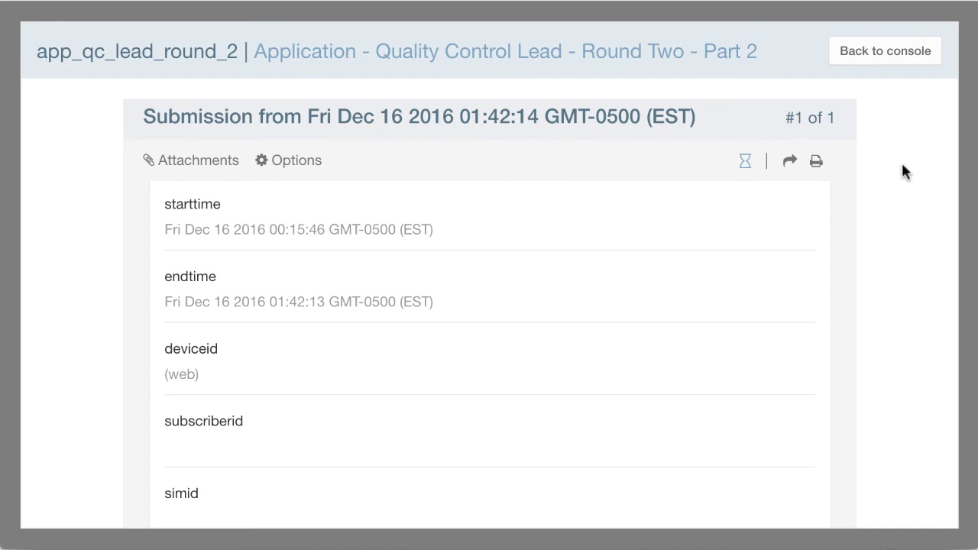
pyautogui.click(217, 162)
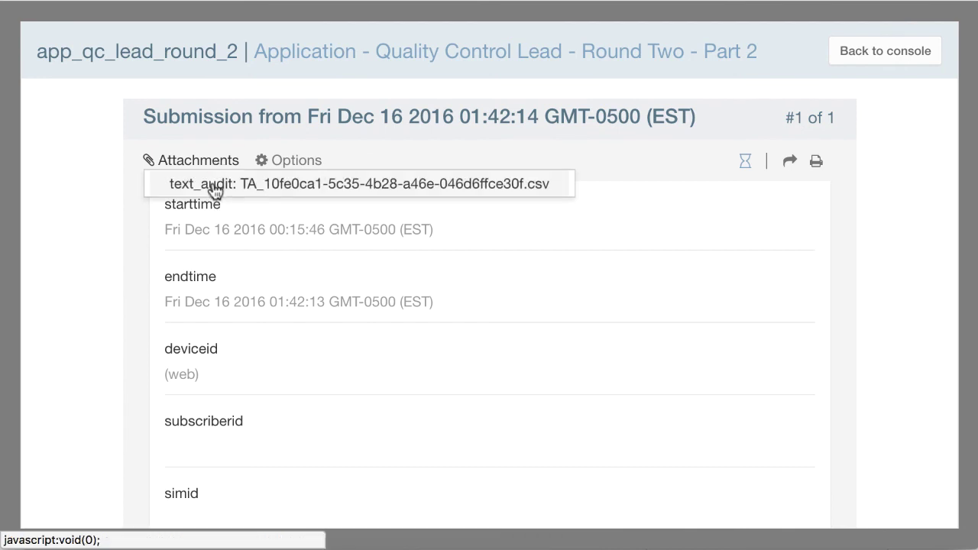
pyautogui.click(497, 276)
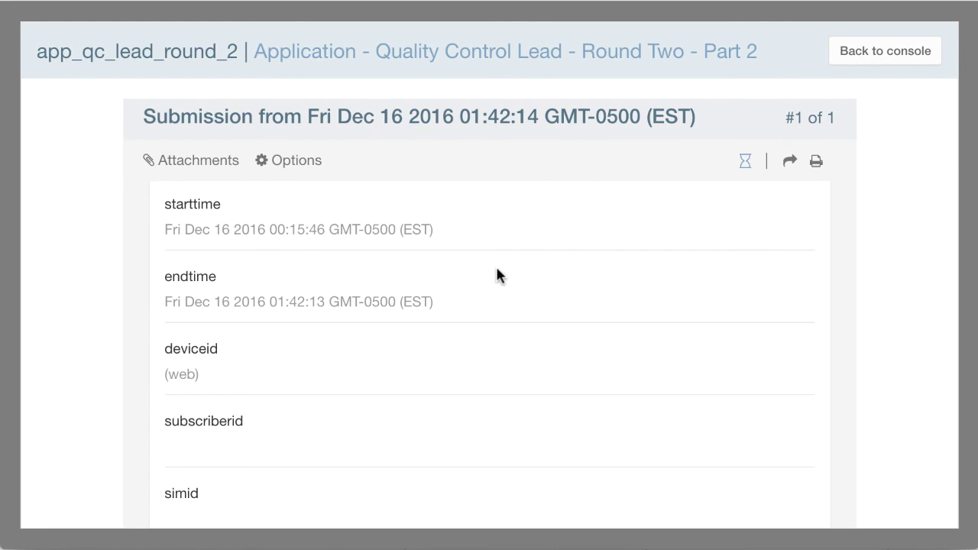